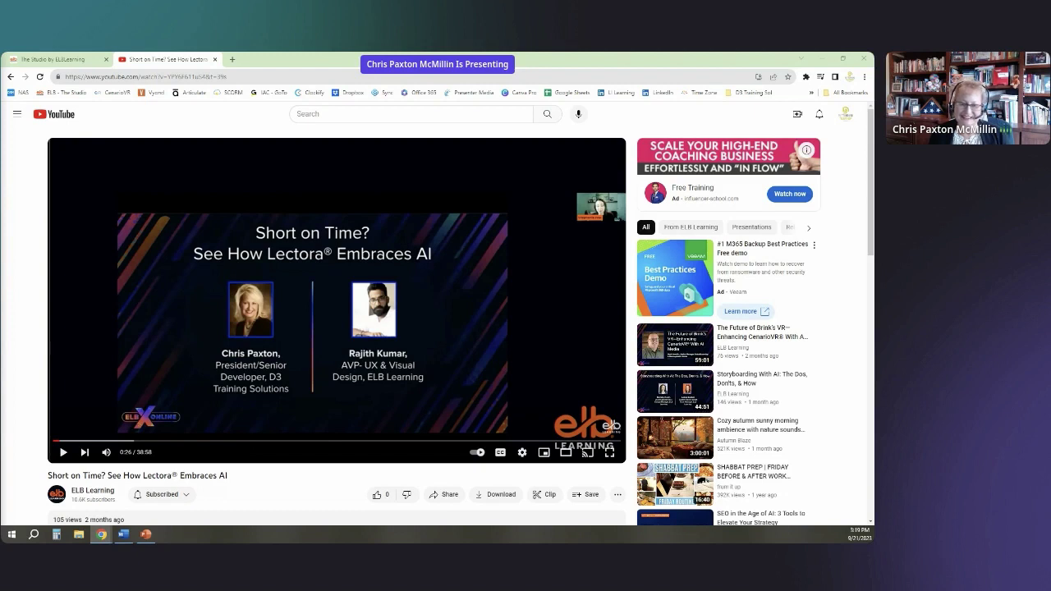
Step: Leave the YouTube video, launch CenarioVR from The Studio, and start a new VR scenario from My Scenarios
left_click(215, 59)
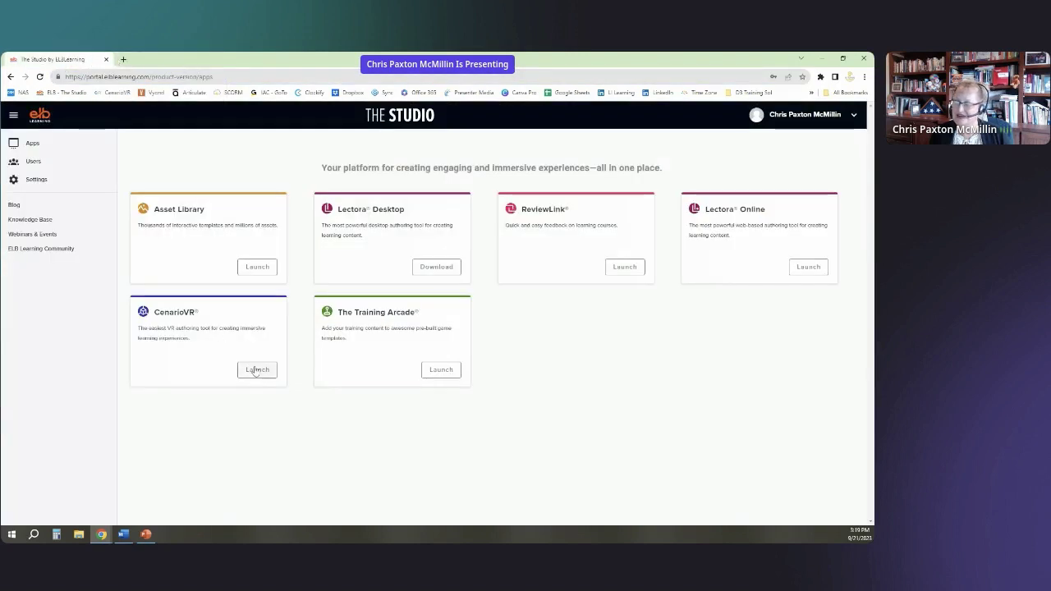
left_click(255, 370)
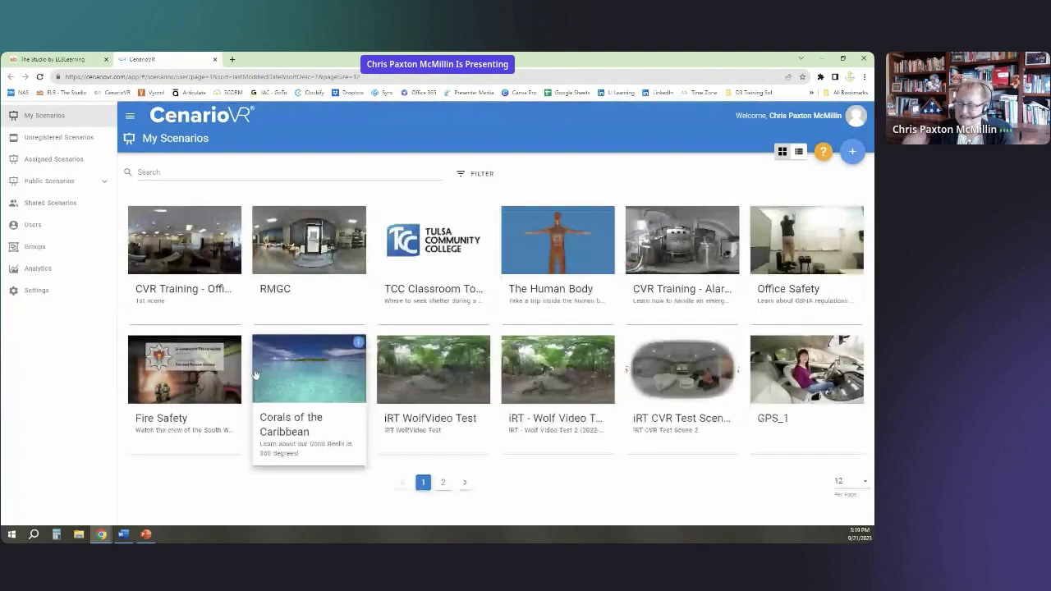
left_click(442, 483)
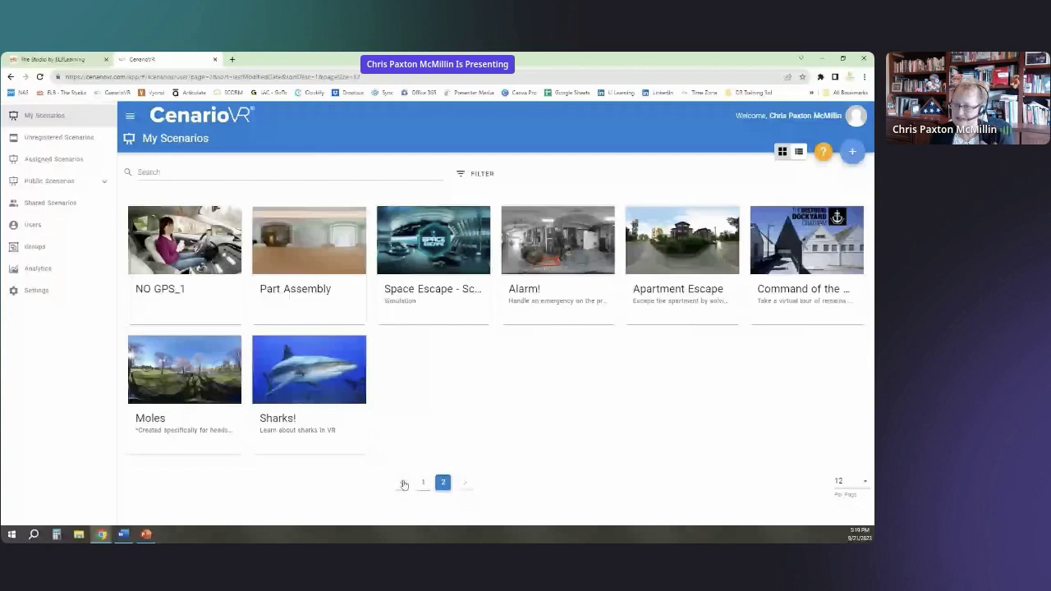
left_click(403, 483)
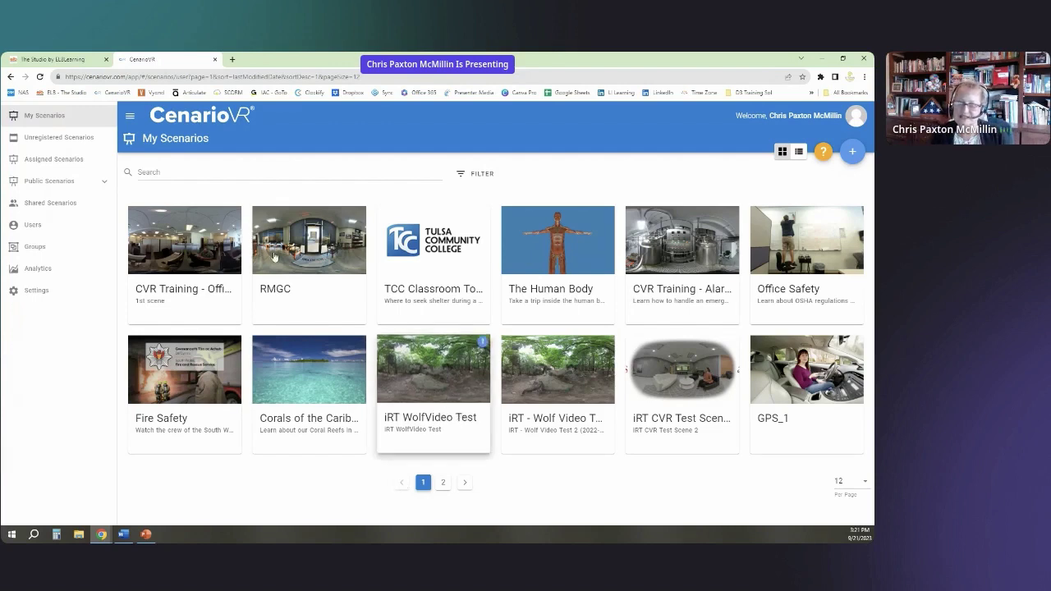
left_click(850, 154)
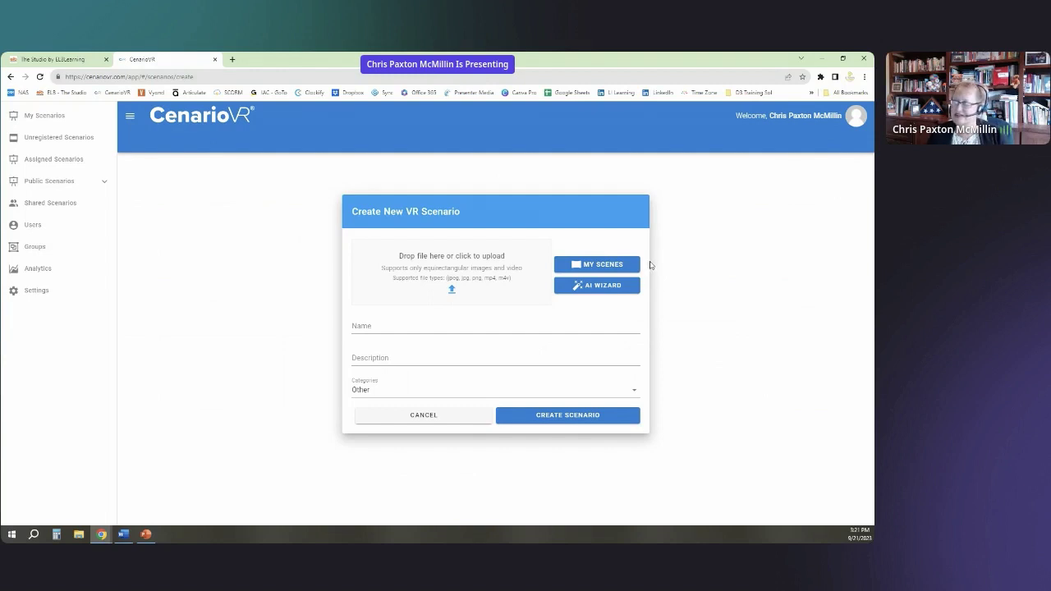
Step: Generate a scene described as "Coffee Shop" in the Realistic category with the AI Wizard, and discard it
left_click(599, 285)
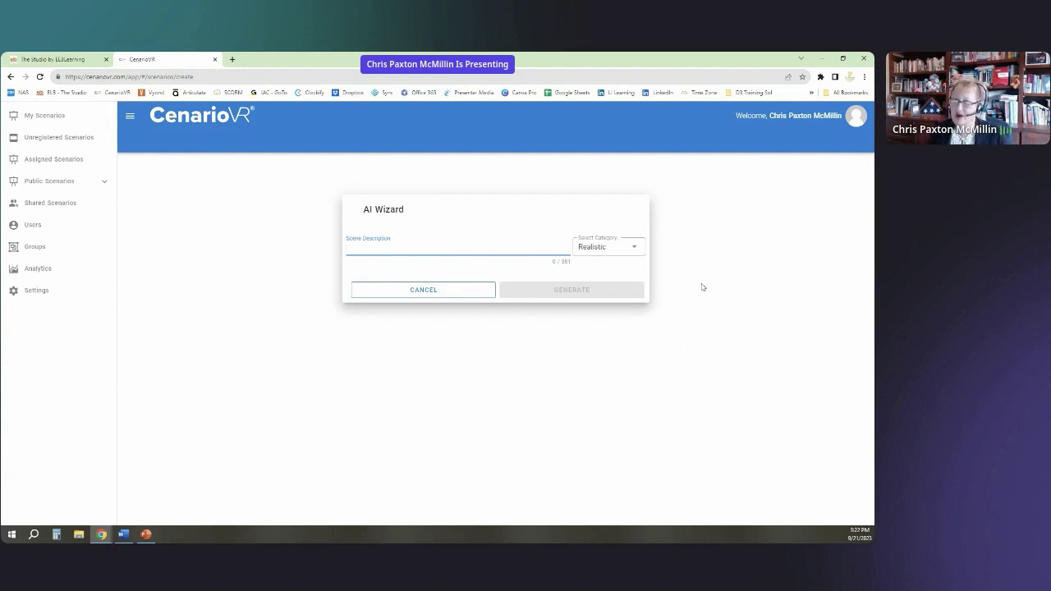
left_click(635, 251)
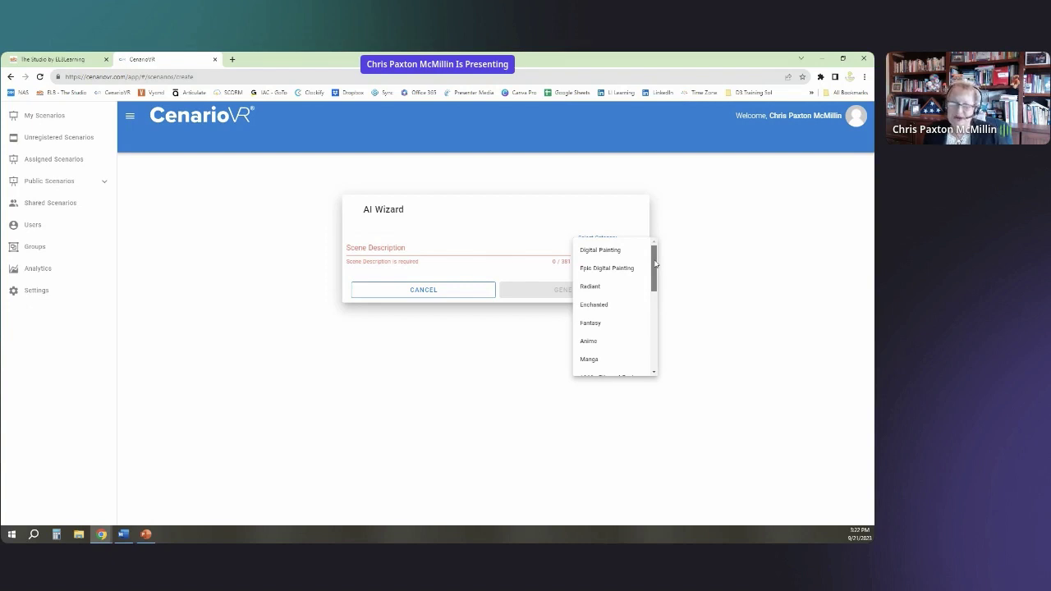
mouse_move(655, 263)
left_mouse_down()
mouse_move(655, 279)
mouse_move(651, 254)
left_mouse_up()
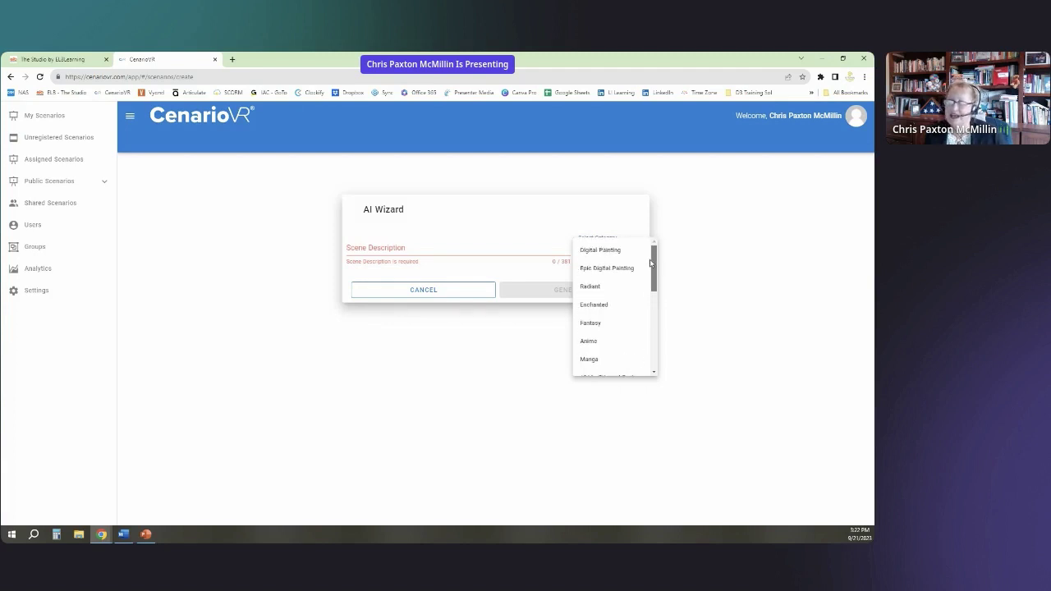
left_click_drag(650, 263, 650, 280)
left_click(399, 250)
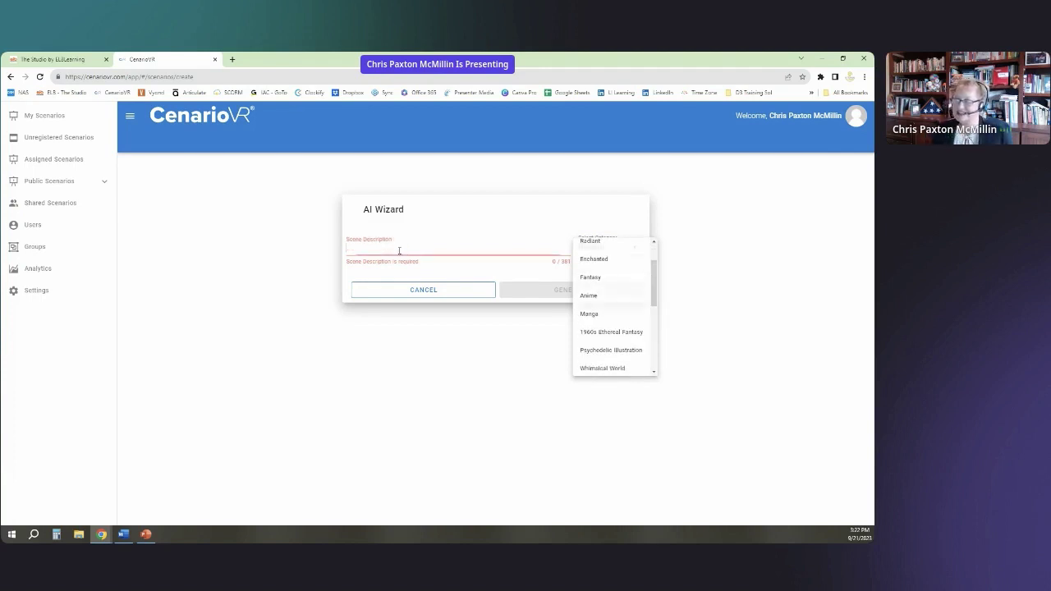
type("Coffee Shop")
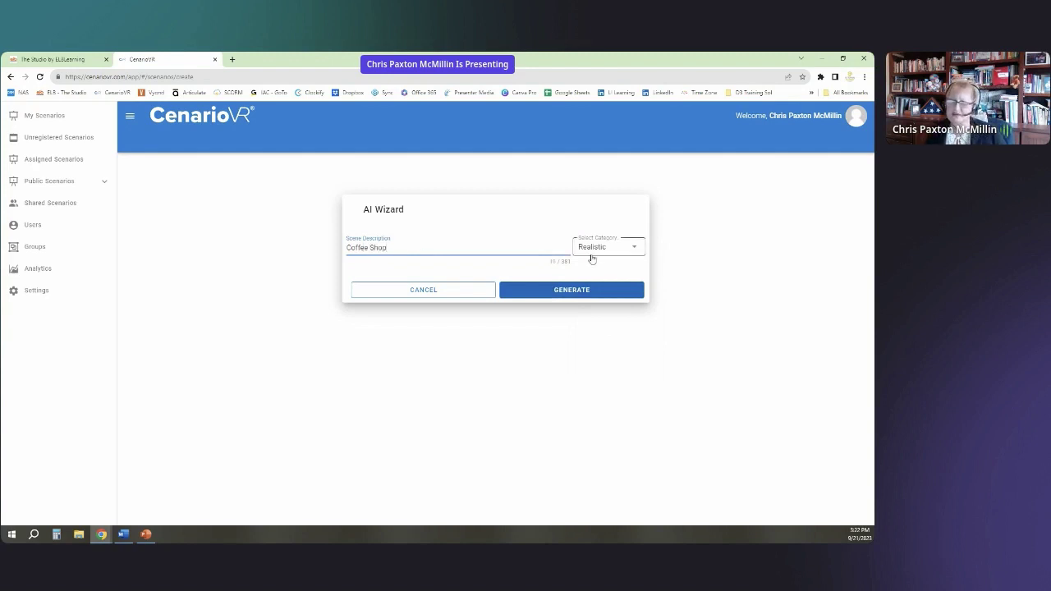
left_click(574, 292)
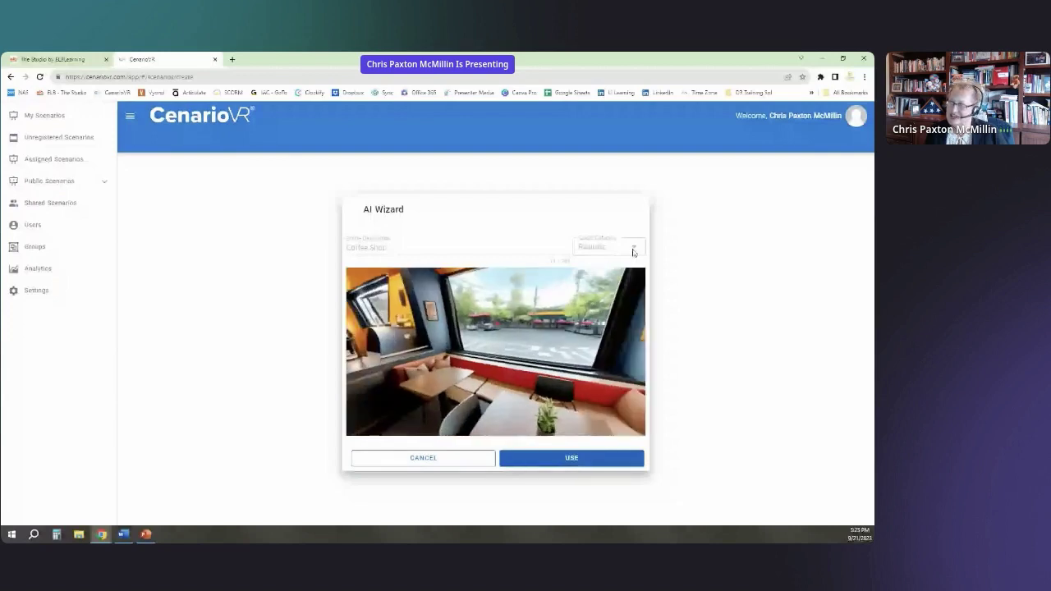
left_click(447, 458)
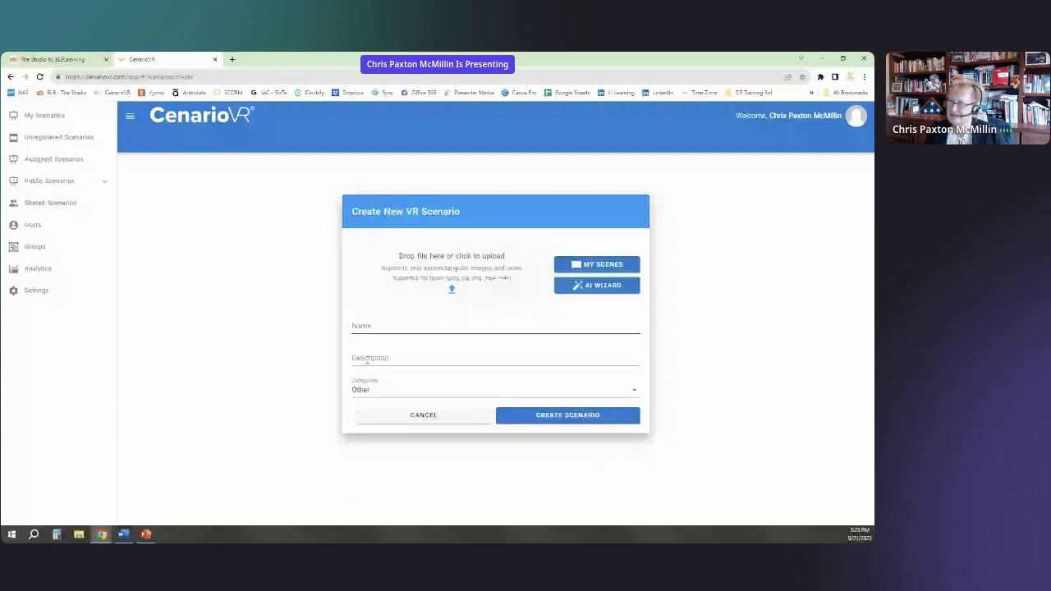
Step: Generate a "coffee shop" scene in the SciFi category with the AI Wizard and create the scenario coffee_shop from it
left_click(597, 284)
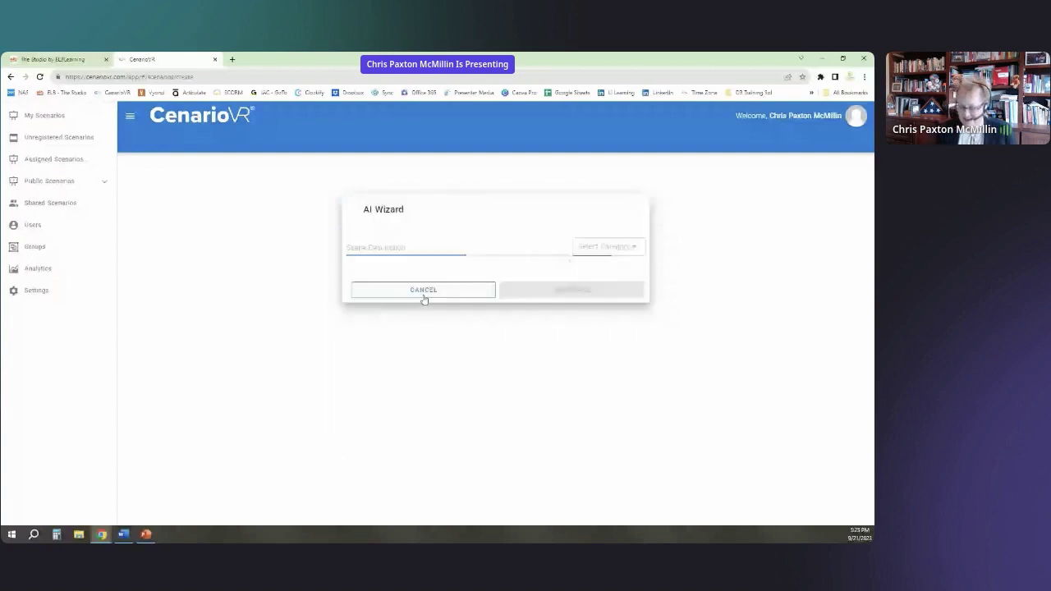
left_click(388, 248)
type("coffee shop")
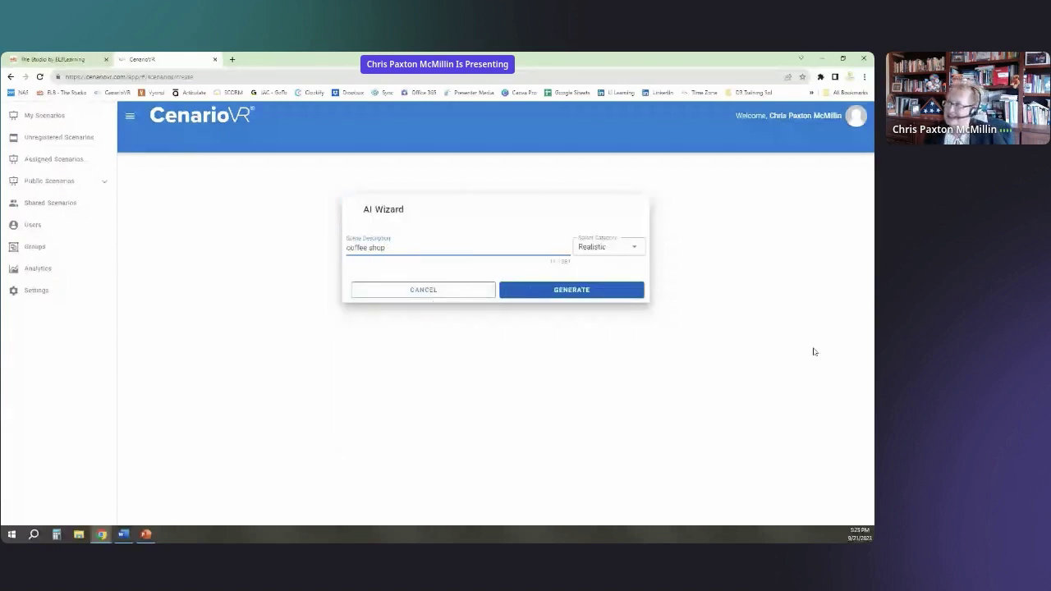
left_click(633, 248)
scroll(646, 271, "down", 2)
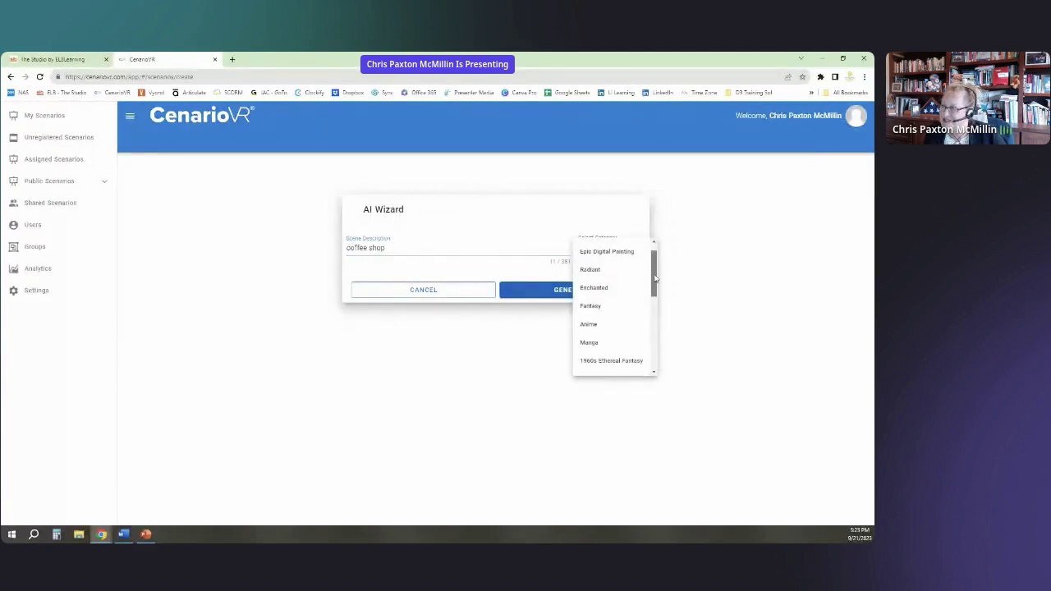
left_click_drag(647, 287, 651, 304)
scroll(648, 316, "down", 3)
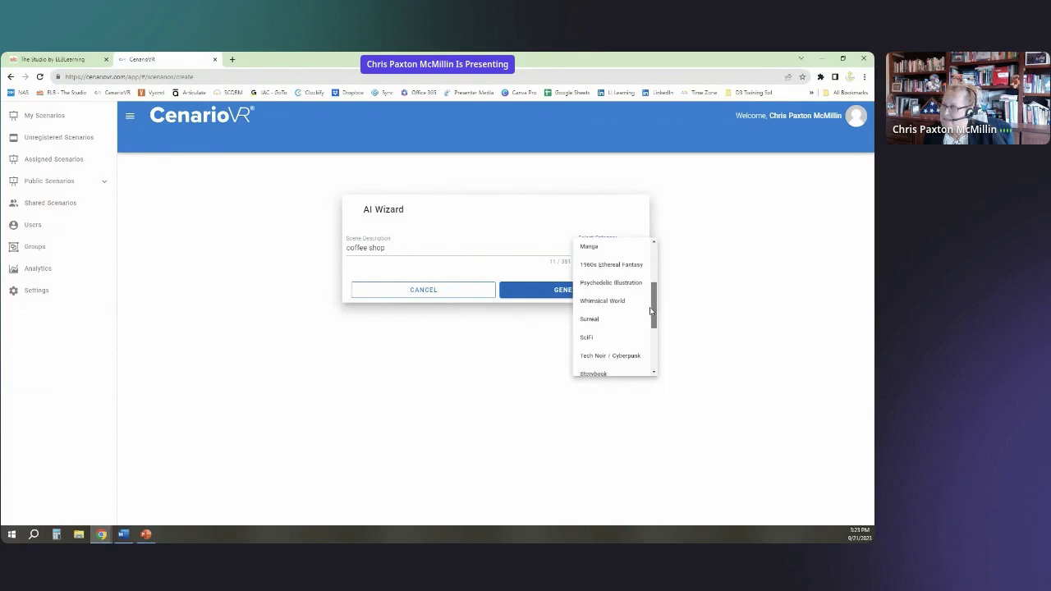
scroll(647, 329, "up", 2)
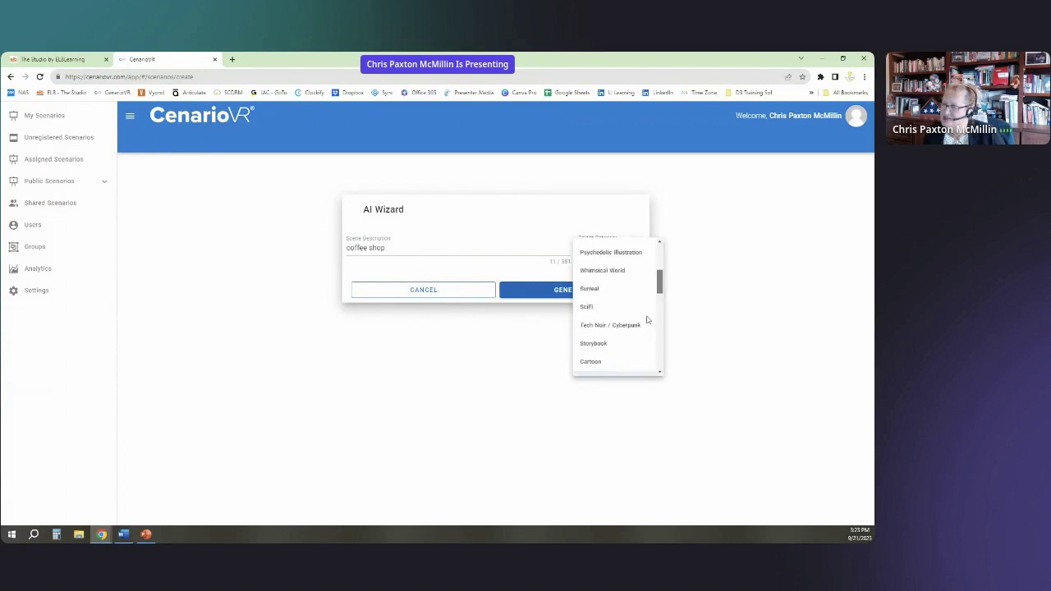
left_click(592, 307)
left_click(539, 294)
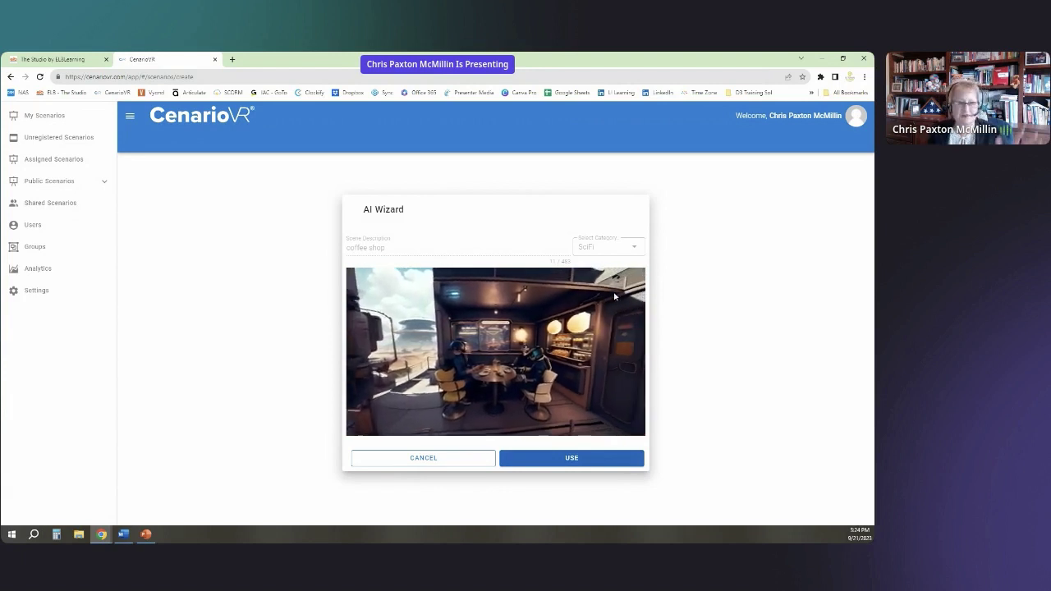
left_click(587, 459)
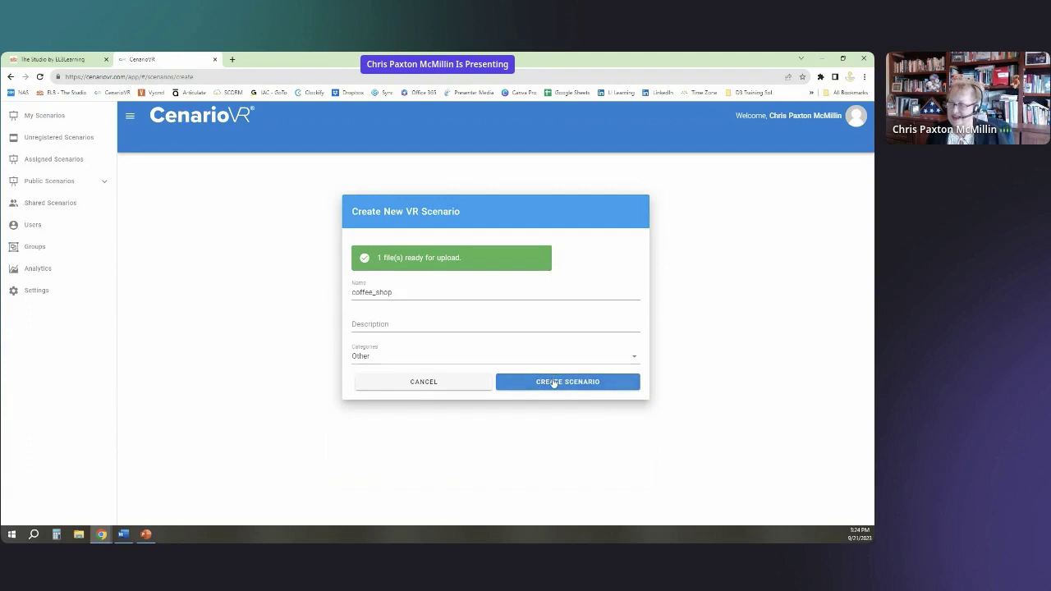
left_click(553, 384)
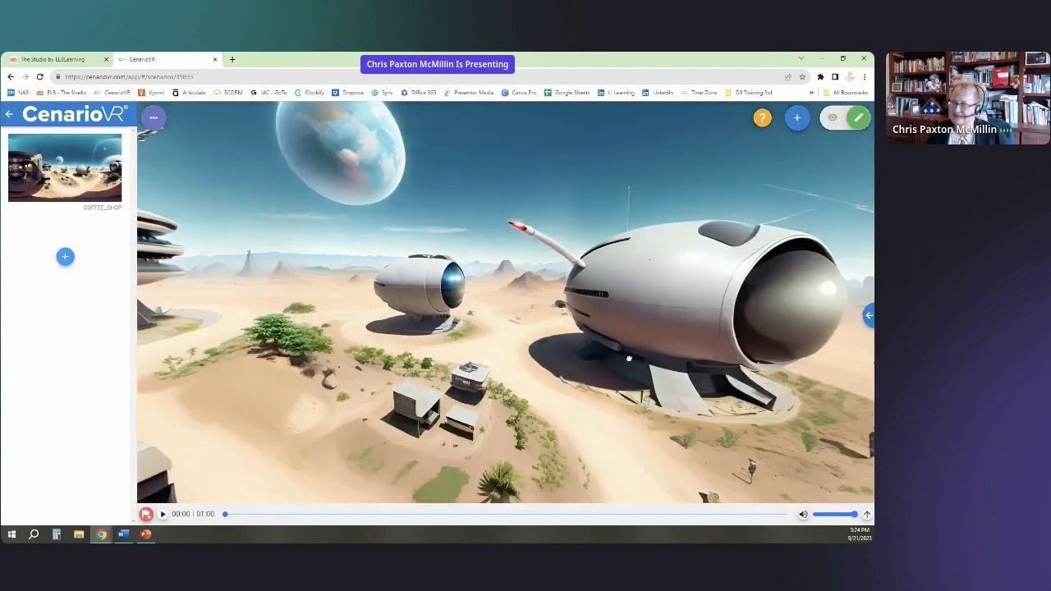
Step: Look around the 360-degree coffee shop scene, examining the café interior, the spaceships and the desert surroundings
left_click_drag(629, 359, 343, 276)
left_click_drag(619, 342, 295, 344)
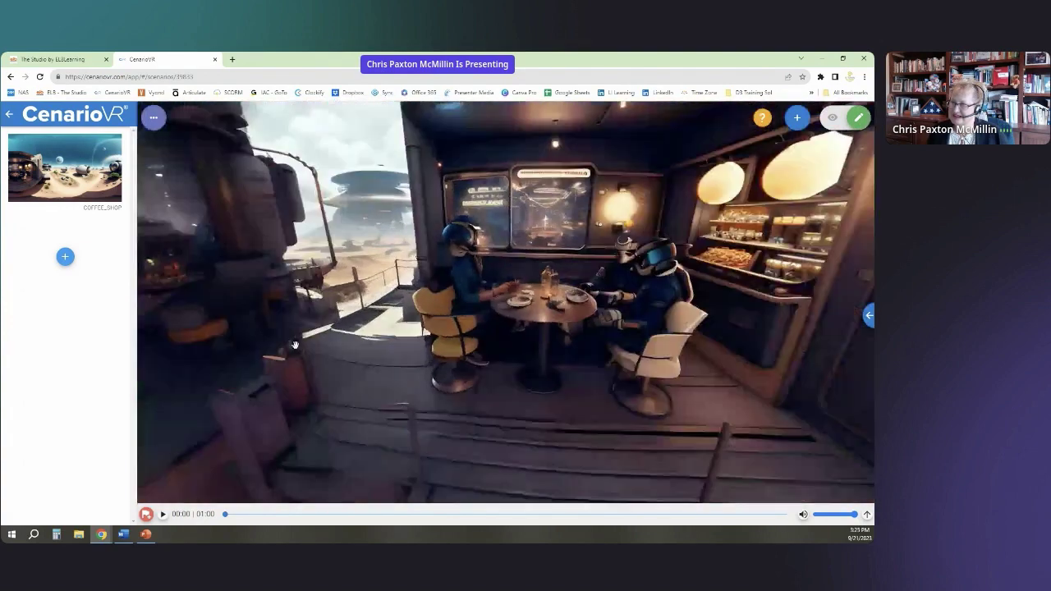
left_click_drag(613, 337, 605, 327)
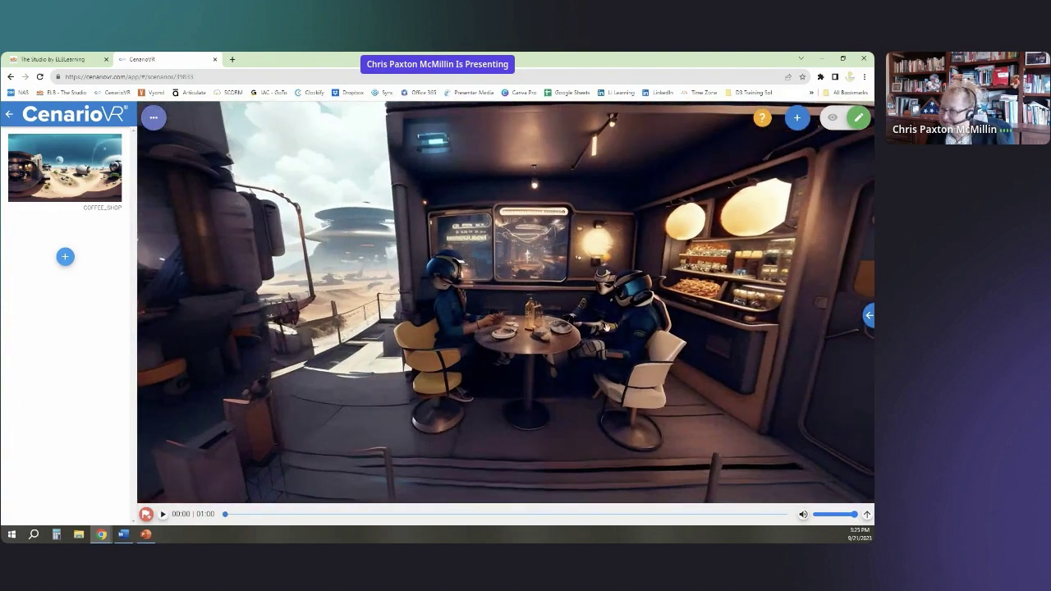
left_click_drag(621, 368, 389, 355)
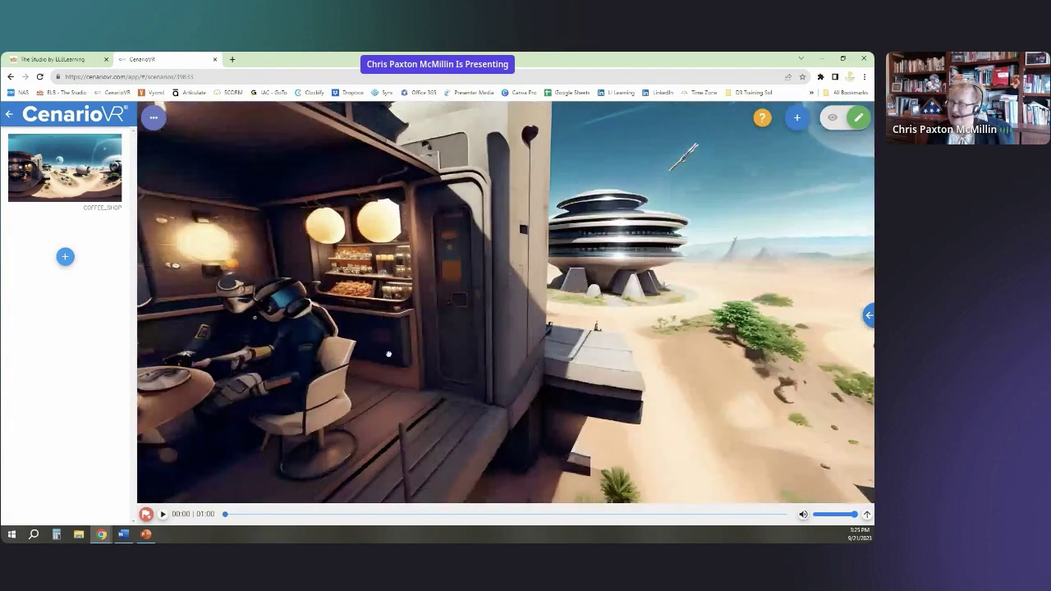
left_click_drag(534, 373, 459, 385)
left_click_drag(372, 397, 475, 374)
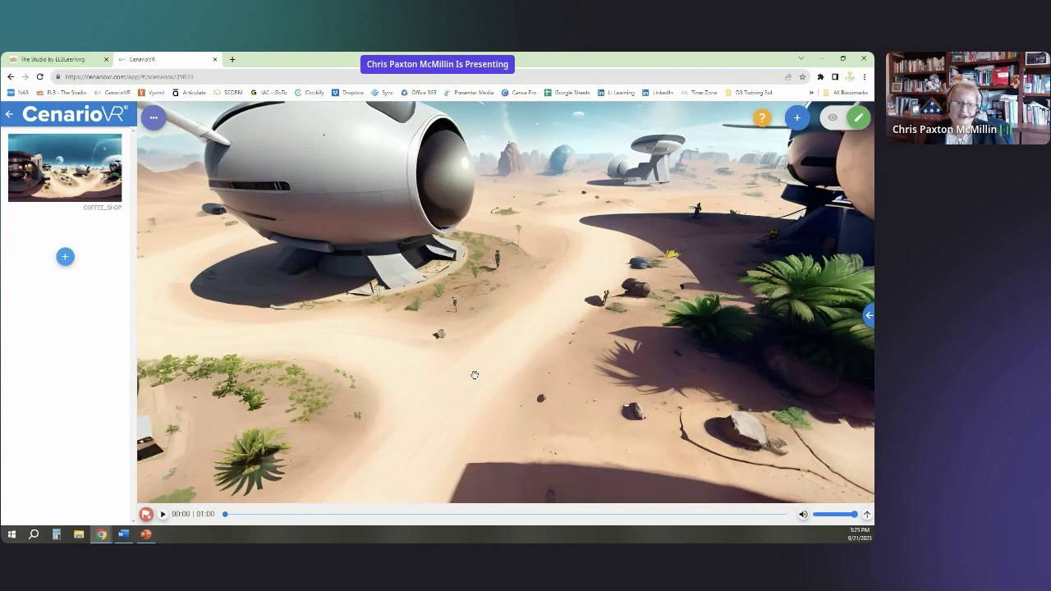